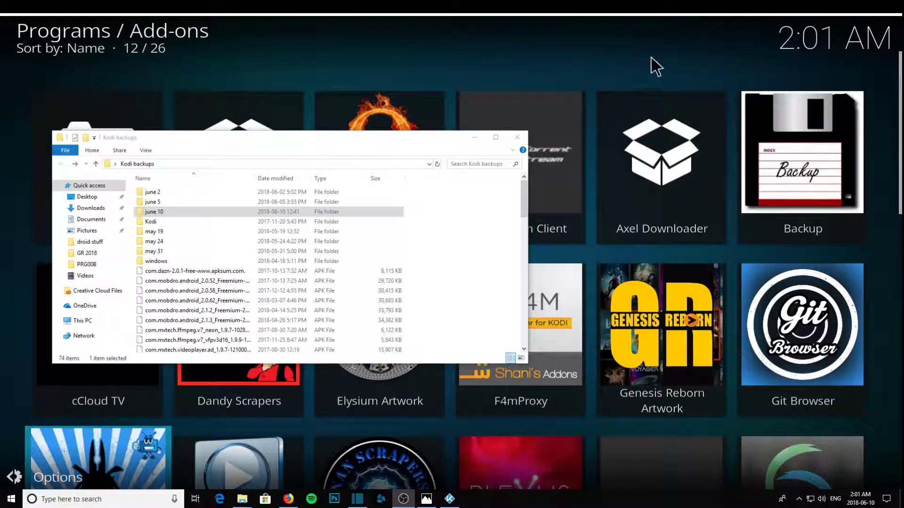
Step: Minimize the Kodi backups Explorer window so Kodi's Programs / Add-ons page is in front
left_click(587, 17)
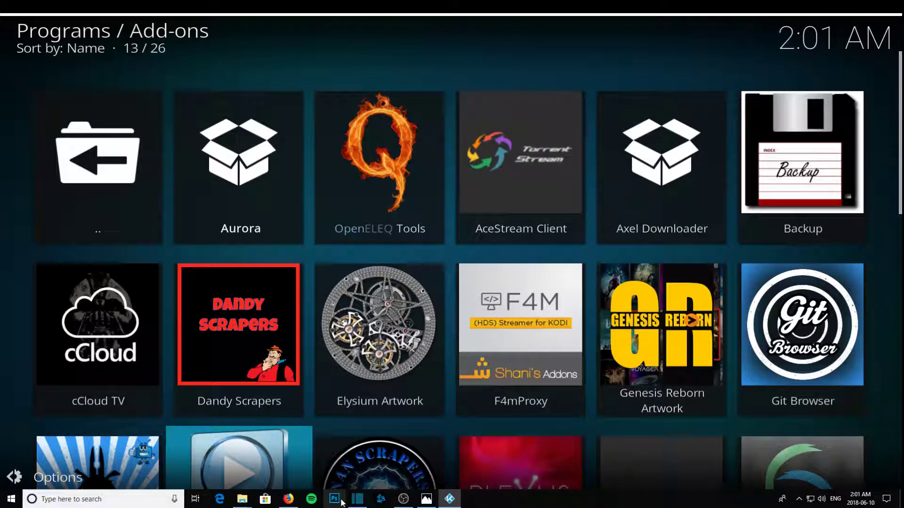
Step: Move across the add-on tiles, then go up to the Add-on browser listing My add-ons
key("Right")
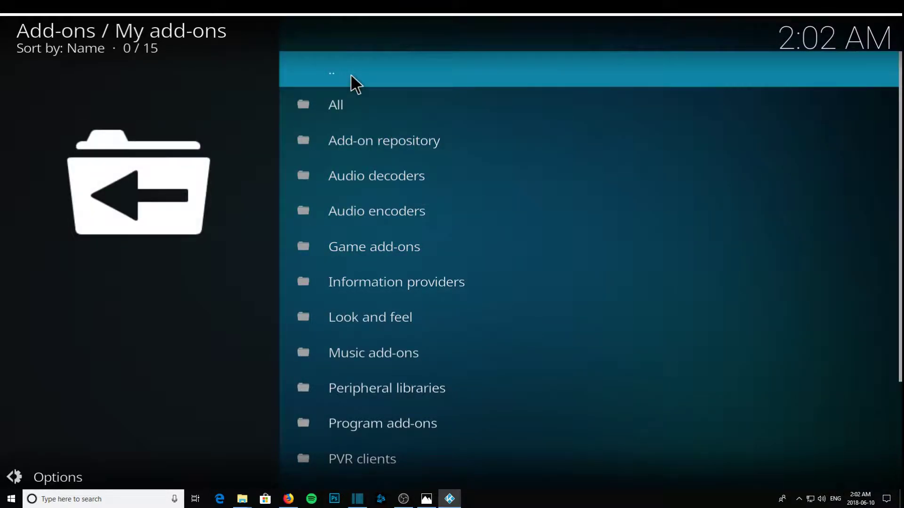
left_click(350, 74)
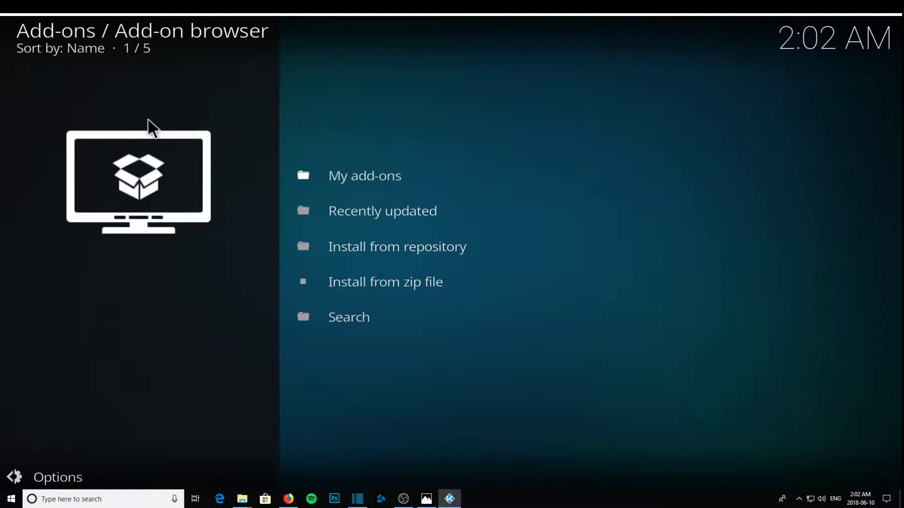
Step: Return to Kodi's Program add-ons grid with all 26 add-ons sorted by name
key("BackSpace")
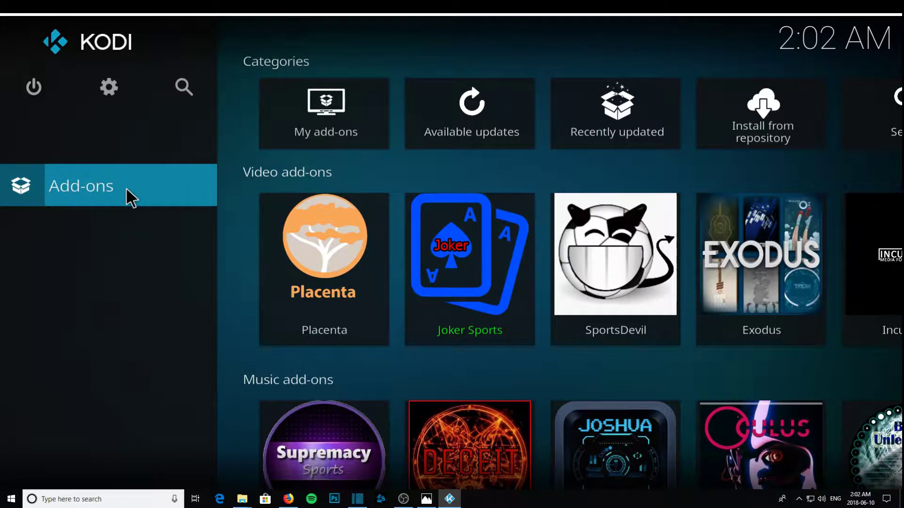
left_click(126, 187)
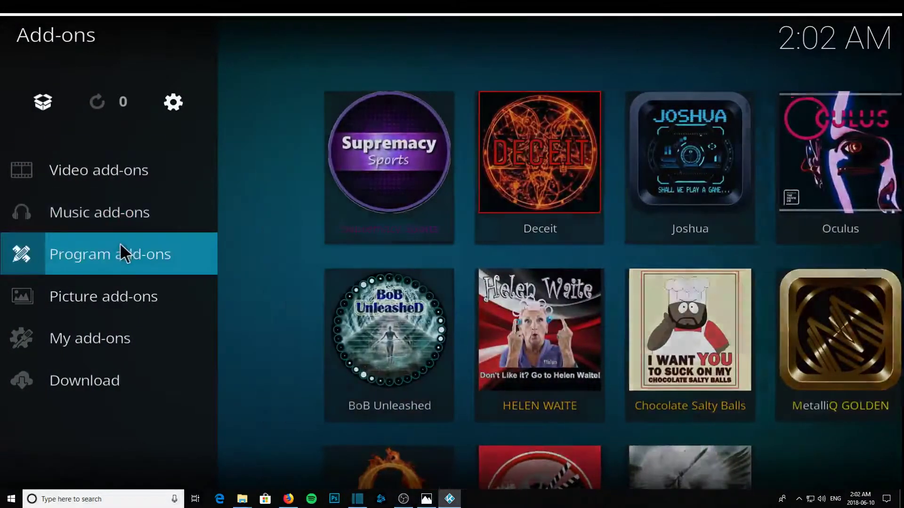
left_click(120, 254)
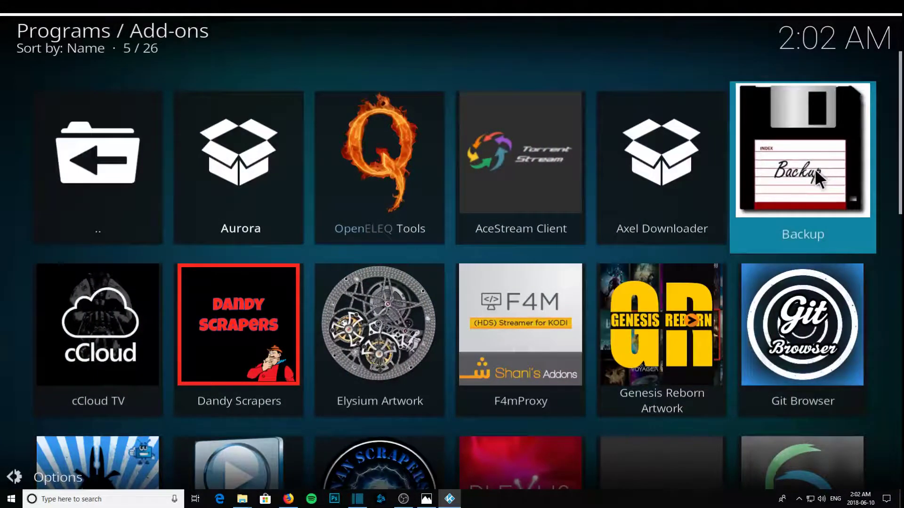
right_click(242, 499)
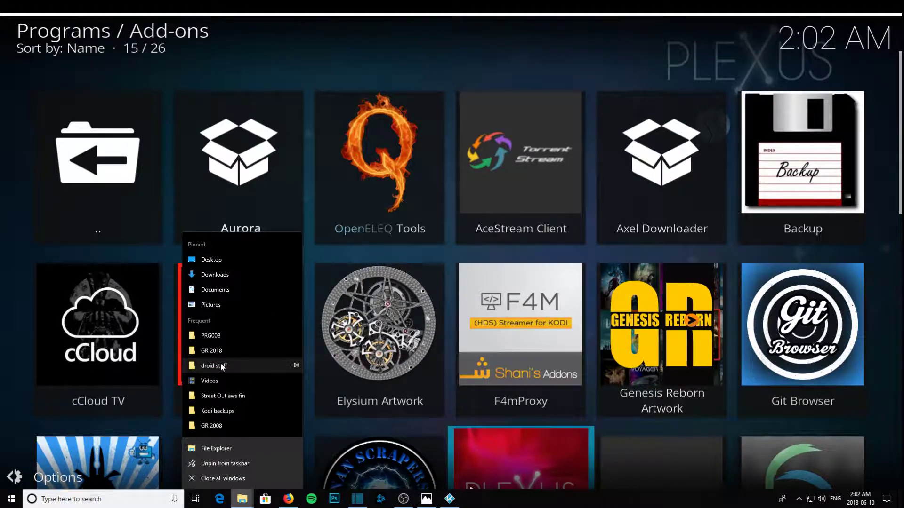
Step: Switch to the Kodi backups window and show the june 10 (947 MB) and may 24 (953 MB) folder sizes
left_click(241, 500)
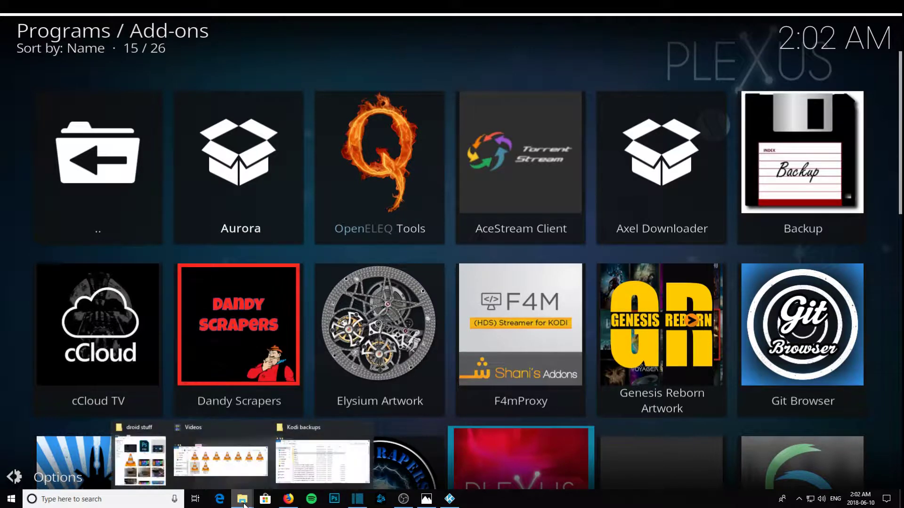
left_click(307, 461)
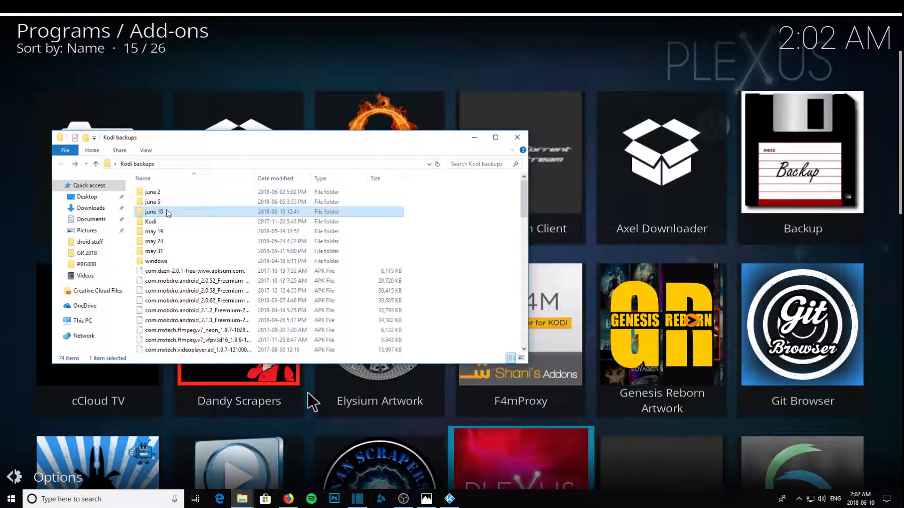
mouse_move(168, 213)
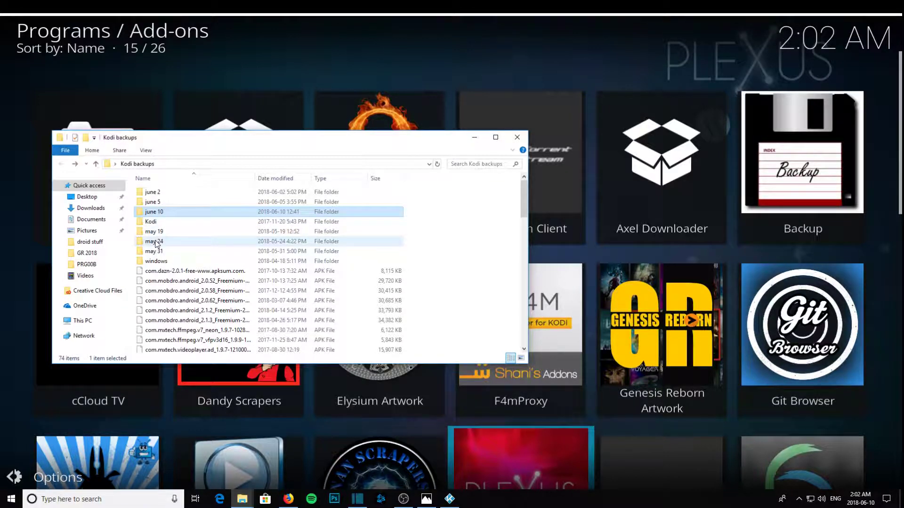
mouse_move(156, 243)
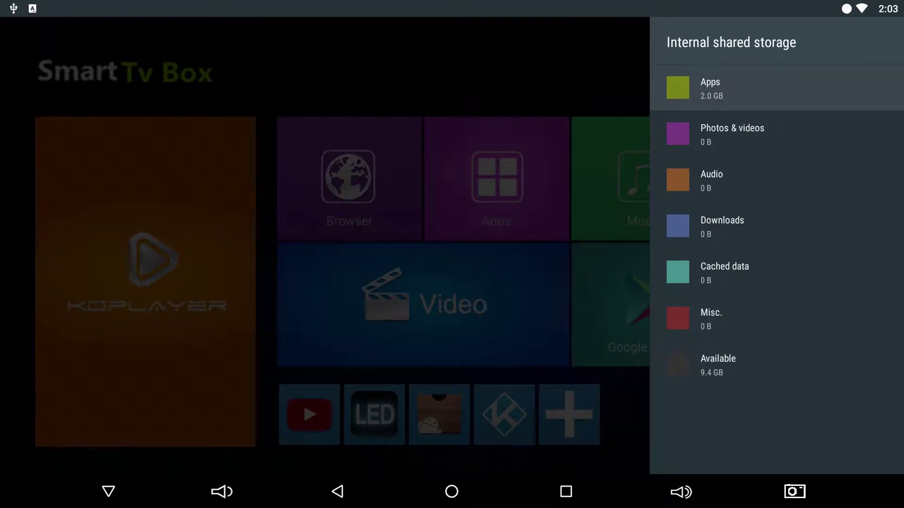
key("Down")
key("Down")
key("Down")
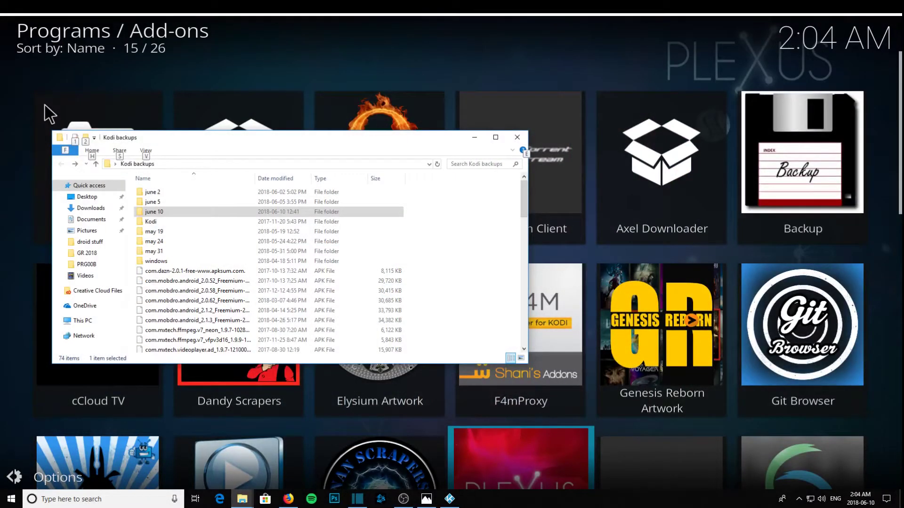
Step: Select the june 10 backup folder to show its 947 MB size, created 2018-06-10
left_click(178, 212)
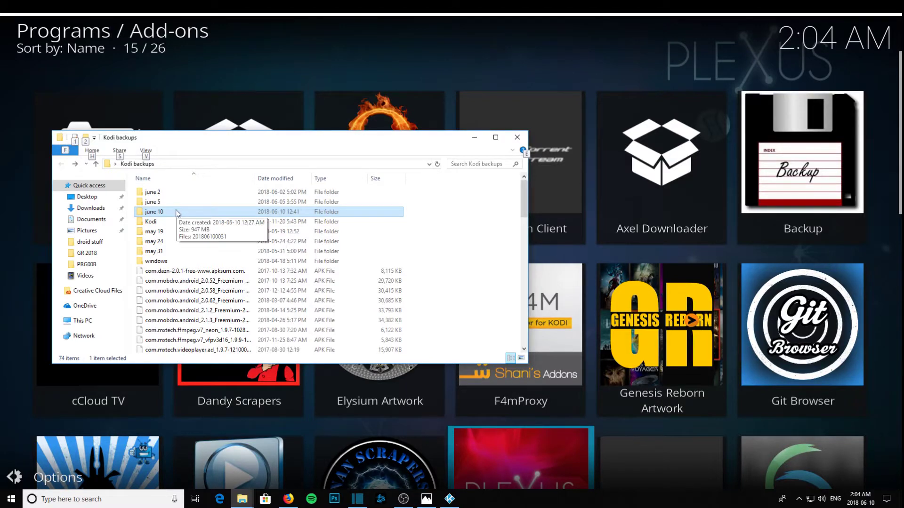